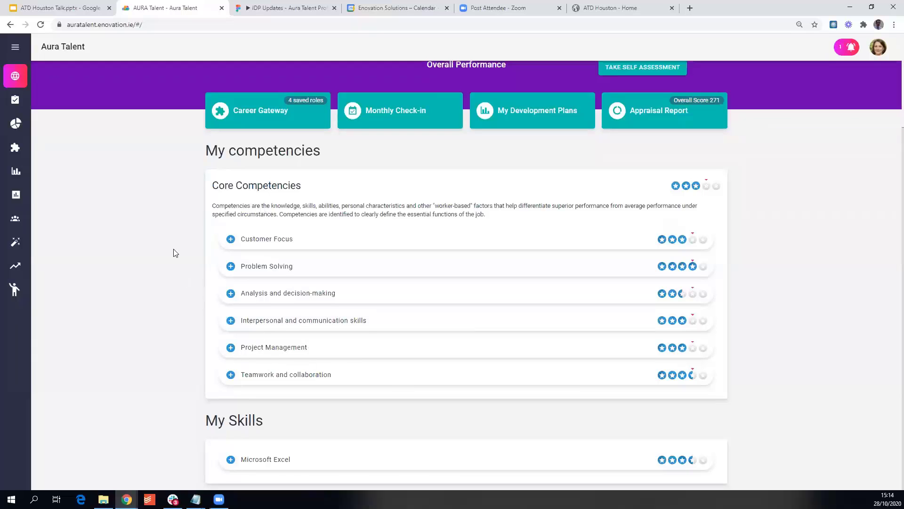
Review the core competency ratings on the home dashboard and open the assessment report
{"action": "scroll", "coordinate": [173, 253], "scroll_direction": "up", "scroll_amount": 2}
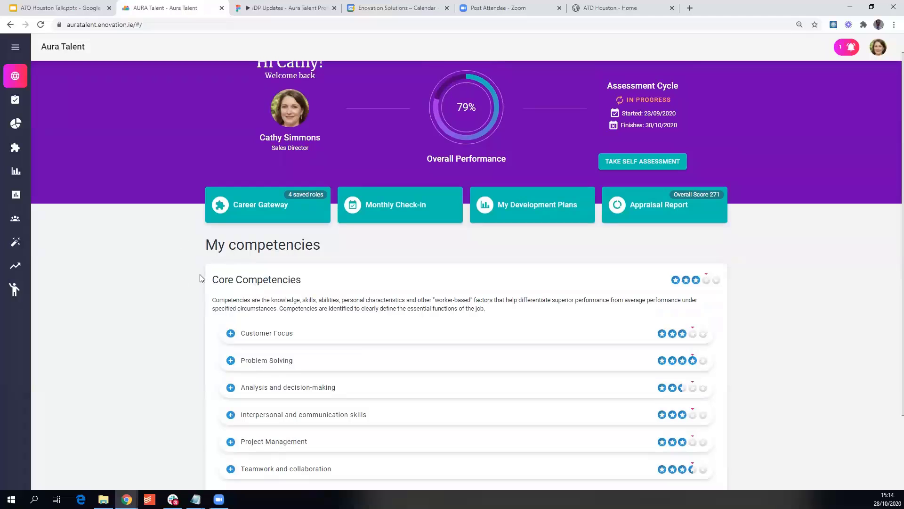
{"action": "scroll", "coordinate": [297, 278], "scroll_direction": "down", "scroll_amount": 1}
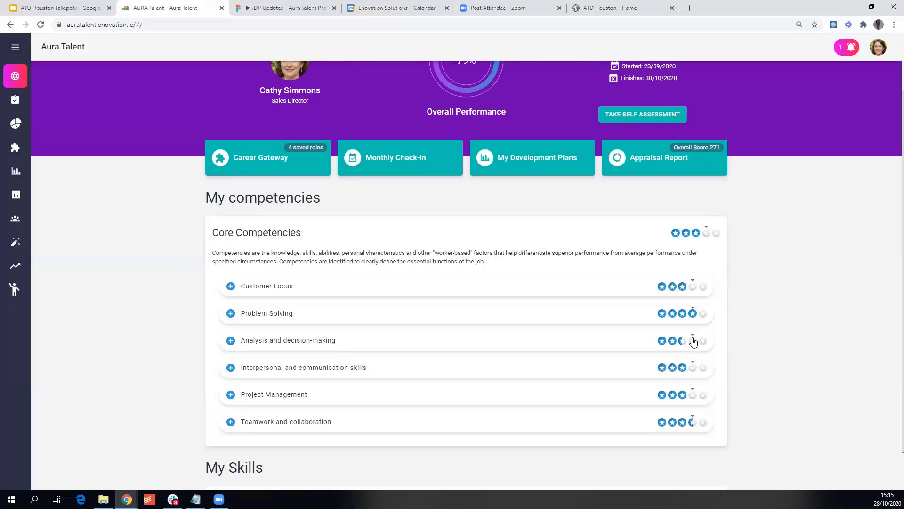
{"action": "scroll", "coordinate": [519, 206], "scroll_direction": "up", "scroll_amount": 1}
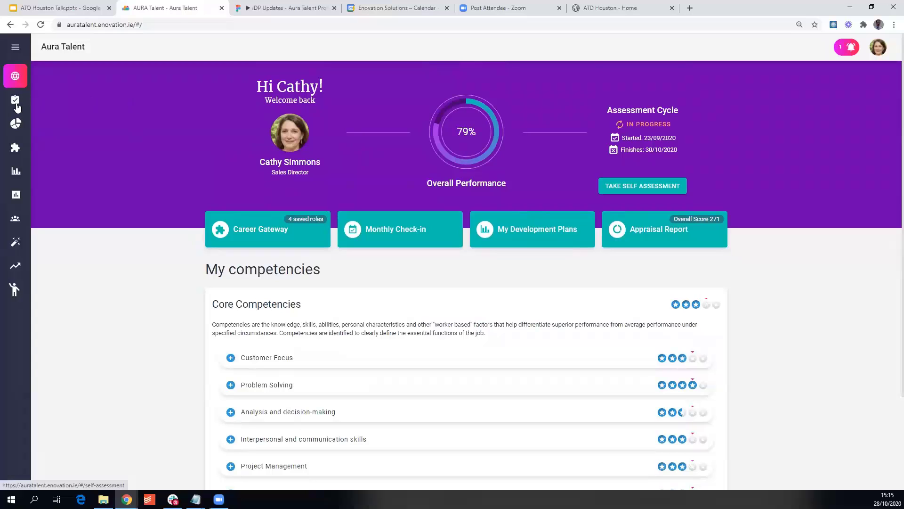
{"action": "left_click", "coordinate": [15, 122]}
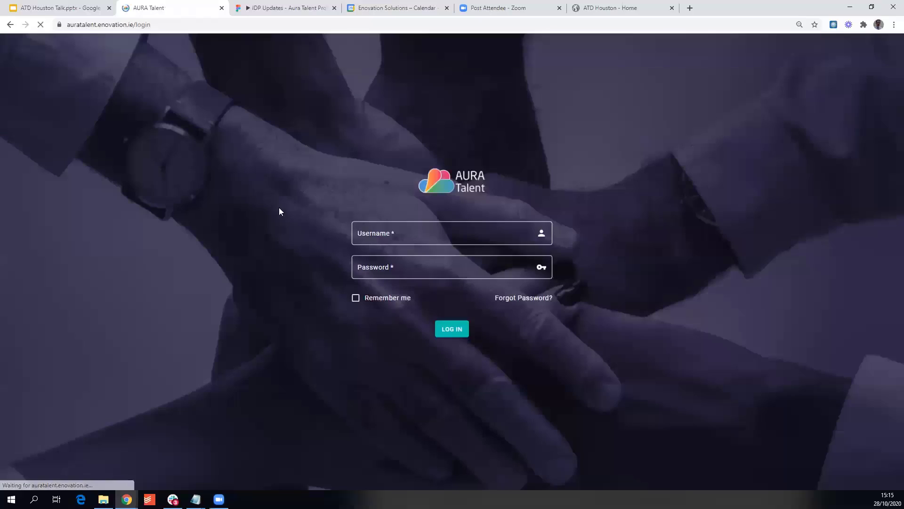
Log in to the talent portal with the username and account password, and dismiss the browser's change-password alert
{"action": "left_click", "coordinate": [434, 236]}
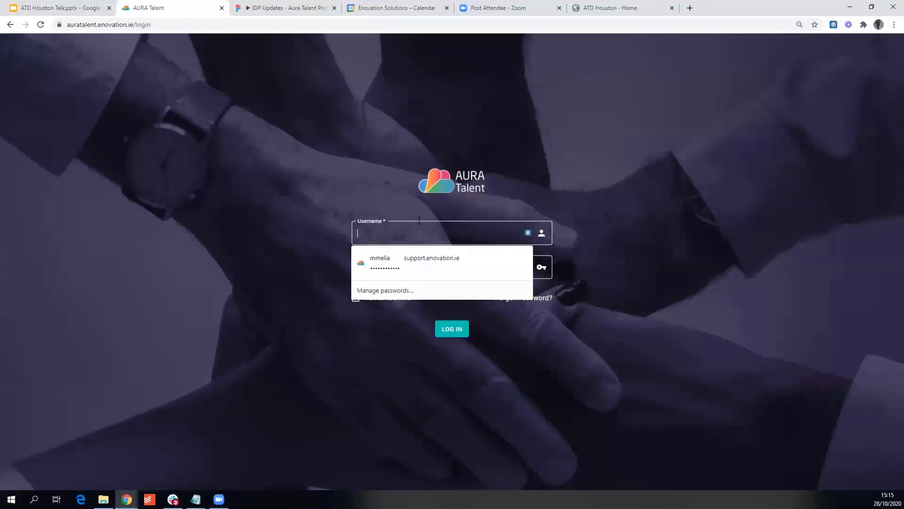
{"action": "type", "text": "Cathy"}
{"action": "key", "text": "Tab"}
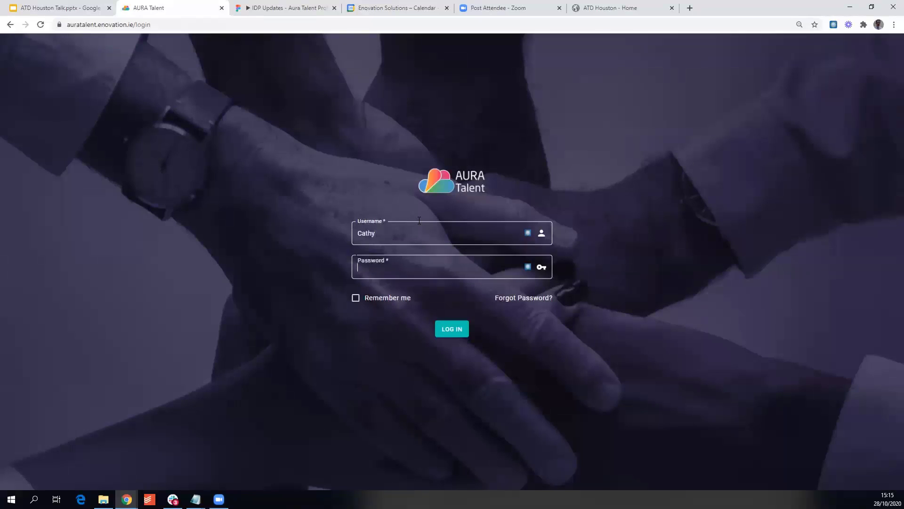
{"action": "type", "text": "*****"}
{"action": "key", "text": "Return"}
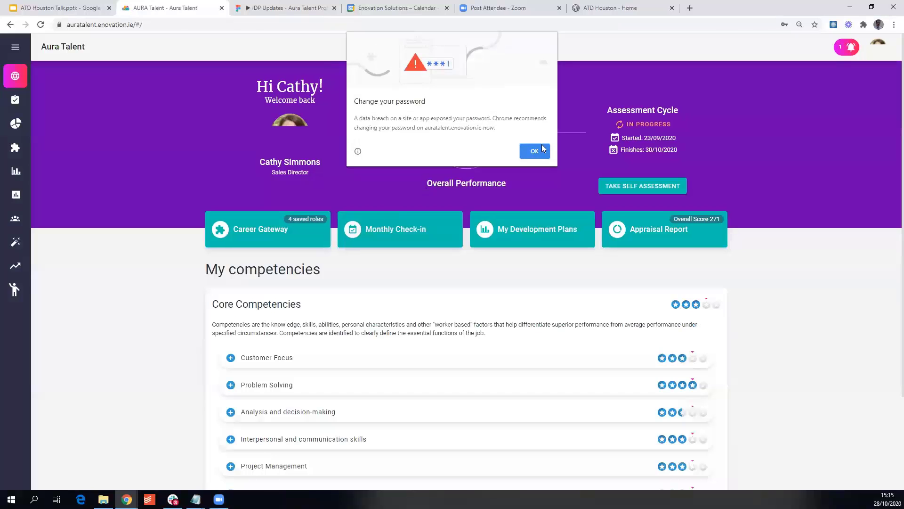
{"action": "left_click", "coordinate": [230, 136]}
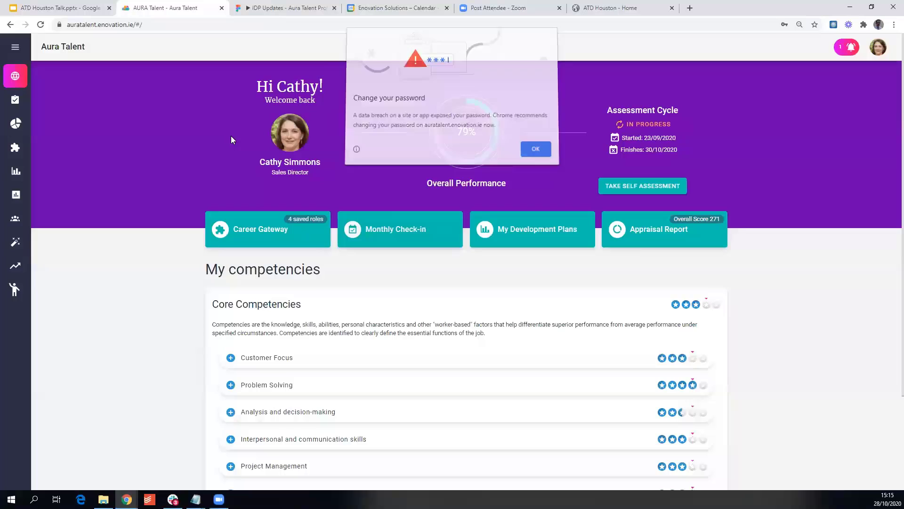
Open the assessment report for the previous cycle and view the detailed Core Competencies breakdown
{"action": "left_click", "coordinate": [16, 126]}
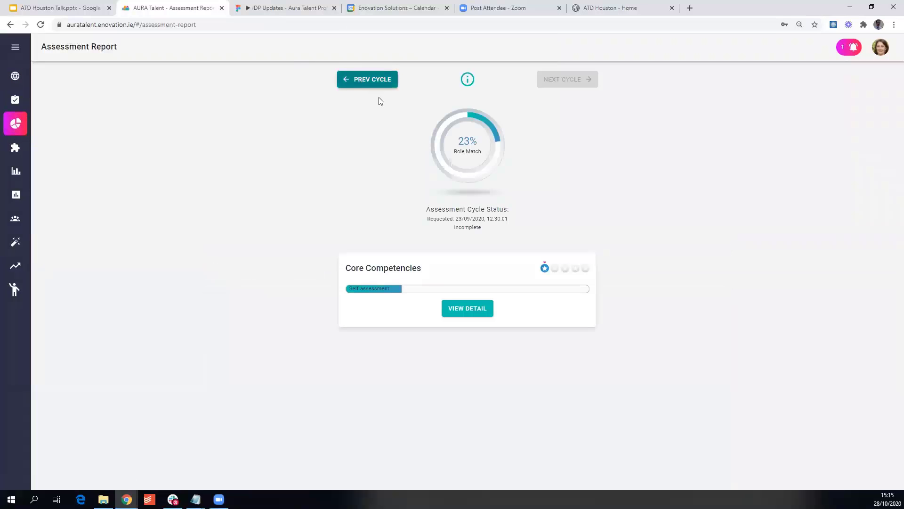
{"action": "left_click", "coordinate": [382, 80]}
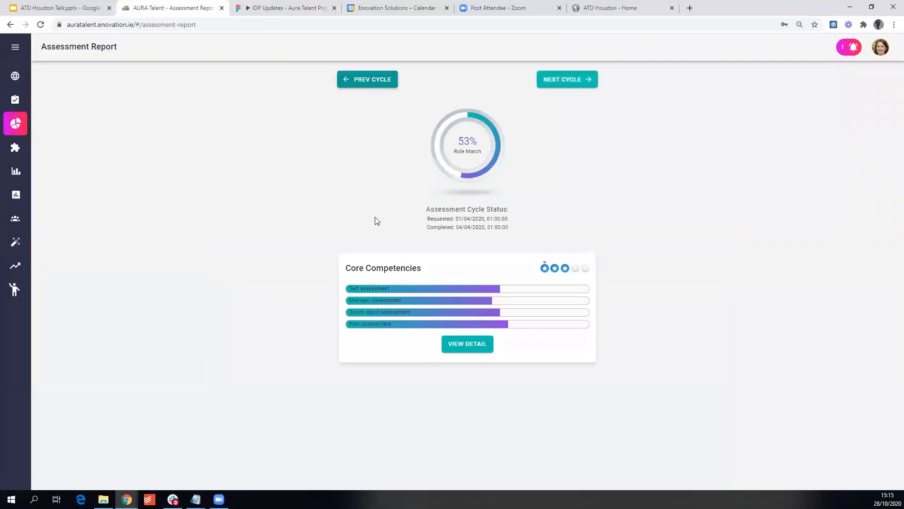
{"action": "left_click", "coordinate": [467, 348]}
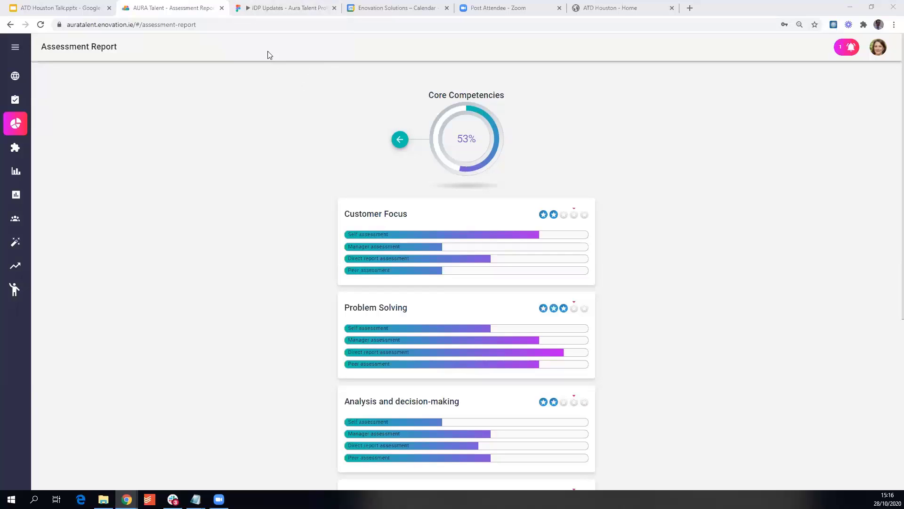
Switch to the Figma prototype and choose Customer Centricity and Data Analytics as the focus areas of the Q4 2020 development plan
{"action": "left_click", "coordinate": [267, 10]}
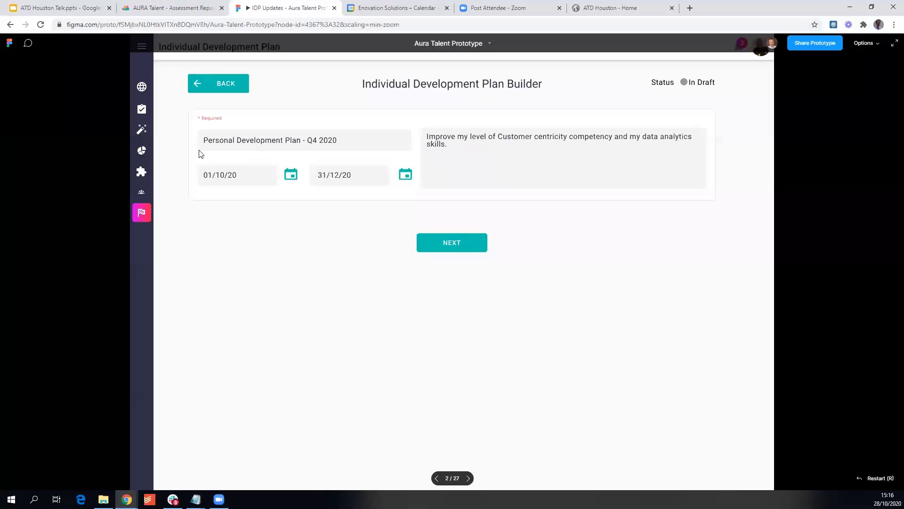
{"action": "left_click", "coordinate": [449, 245]}
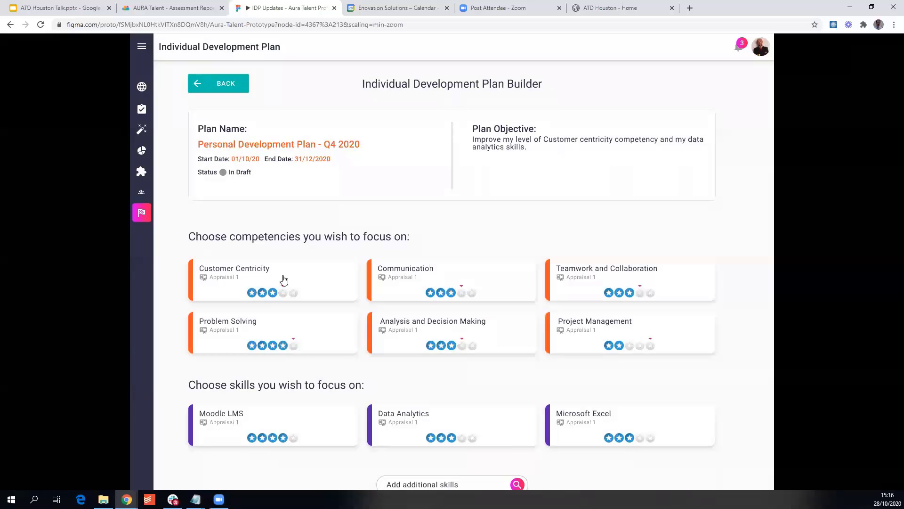
{"action": "left_click", "coordinate": [284, 280]}
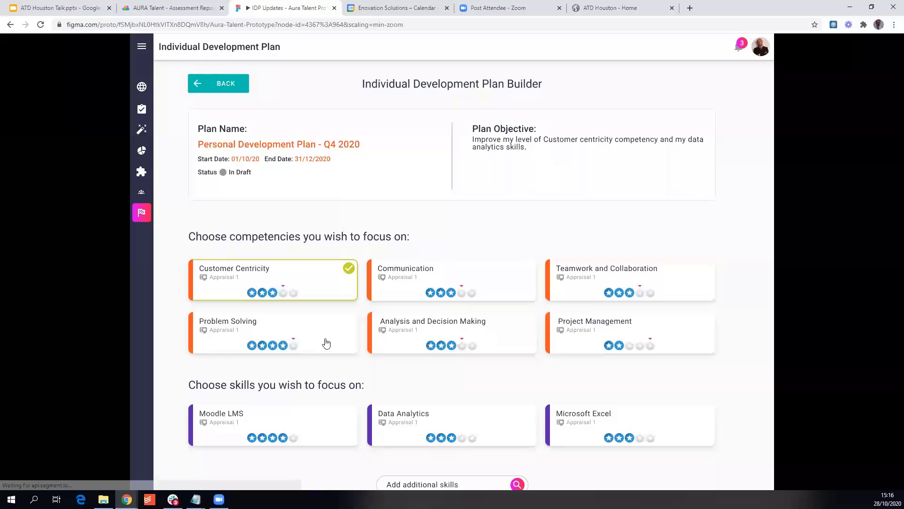
{"action": "left_click", "coordinate": [407, 425]}
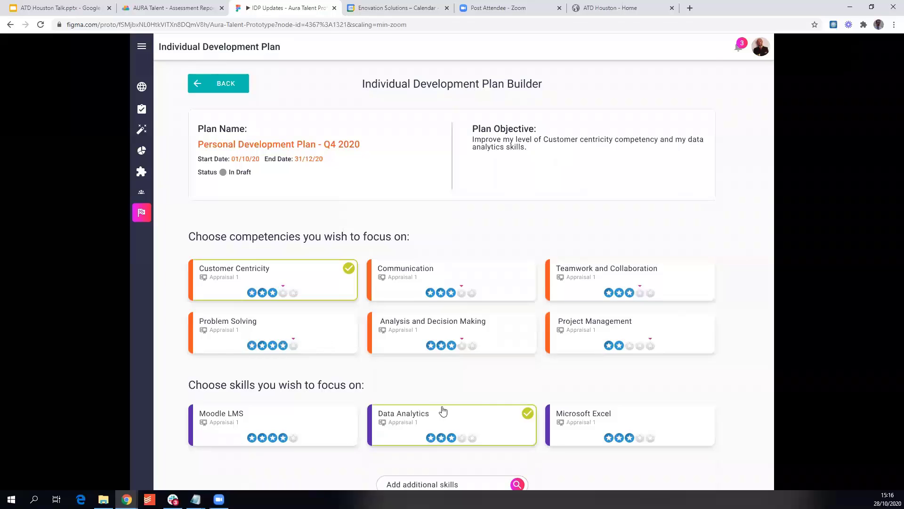
{"action": "scroll", "coordinate": [424, 424], "scroll_direction": "down", "scroll_amount": 2}
{"action": "left_click", "coordinate": [487, 434]}
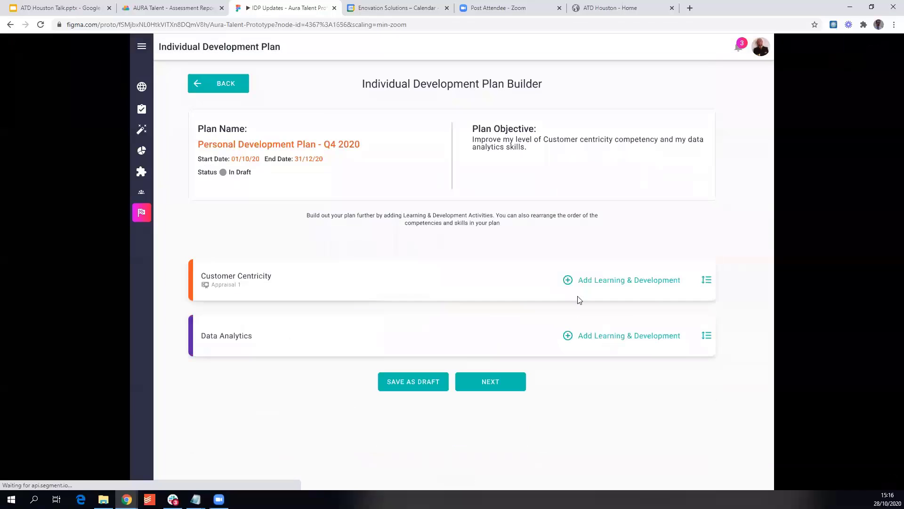
Add the "Understanding the customer needs" course to the learning for Customer Centricity
{"action": "left_click", "coordinate": [647, 282]}
{"action": "scroll", "coordinate": [367, 288], "scroll_direction": "down", "scroll_amount": 4}
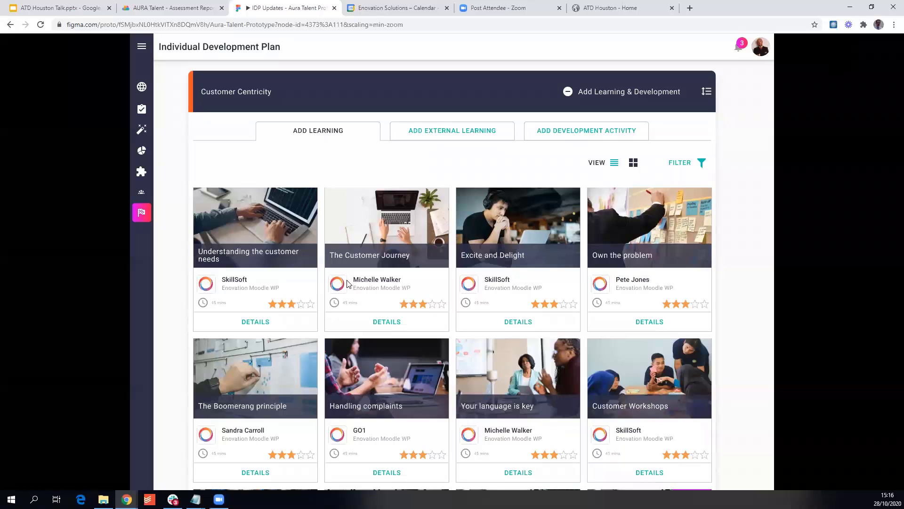
{"action": "mouse_move", "coordinate": [245, 303]}
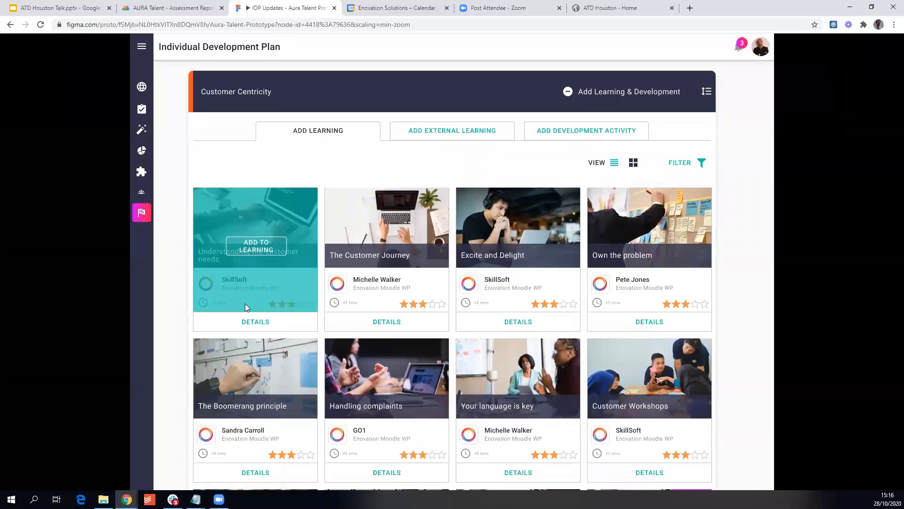
{"action": "left_click", "coordinate": [260, 246]}
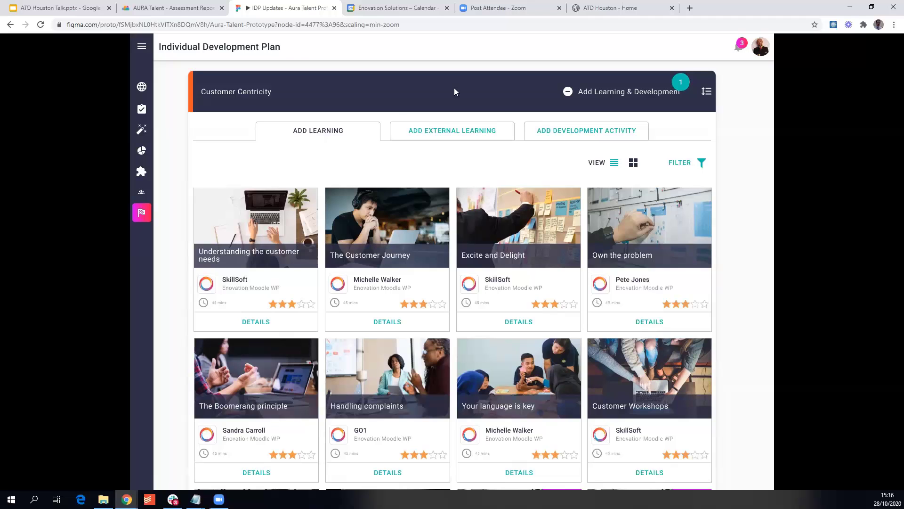
Switch back to Aura Talent and view the recommended career moves in the Career Gateway's role explorer
{"action": "left_click", "coordinate": [186, 12]}
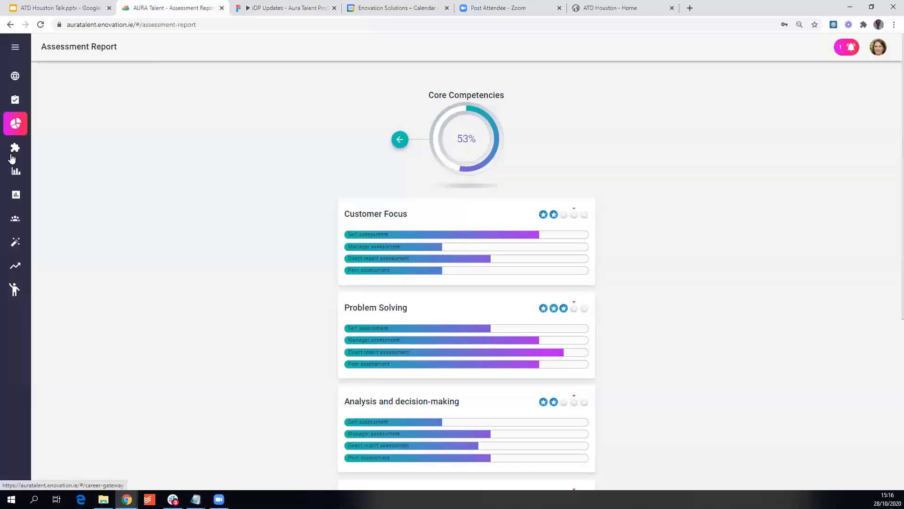
{"action": "left_click", "coordinate": [13, 152]}
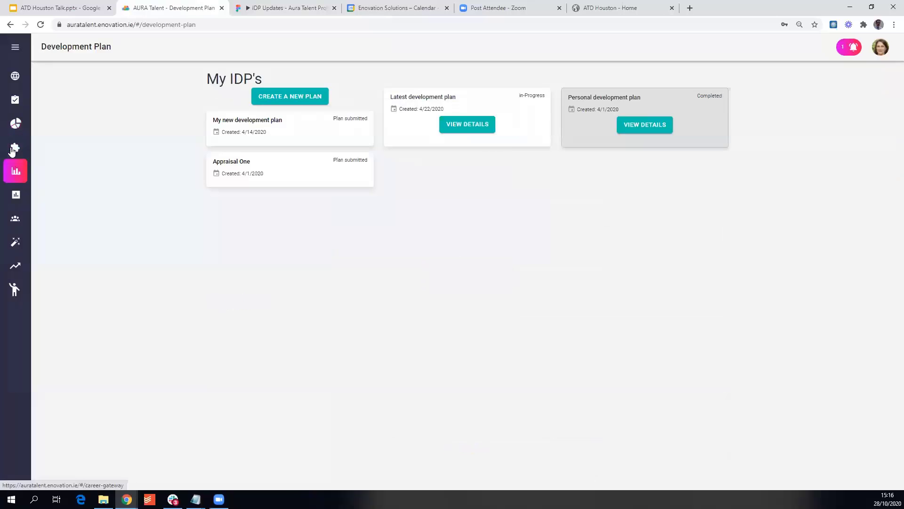
{"action": "left_click", "coordinate": [18, 152]}
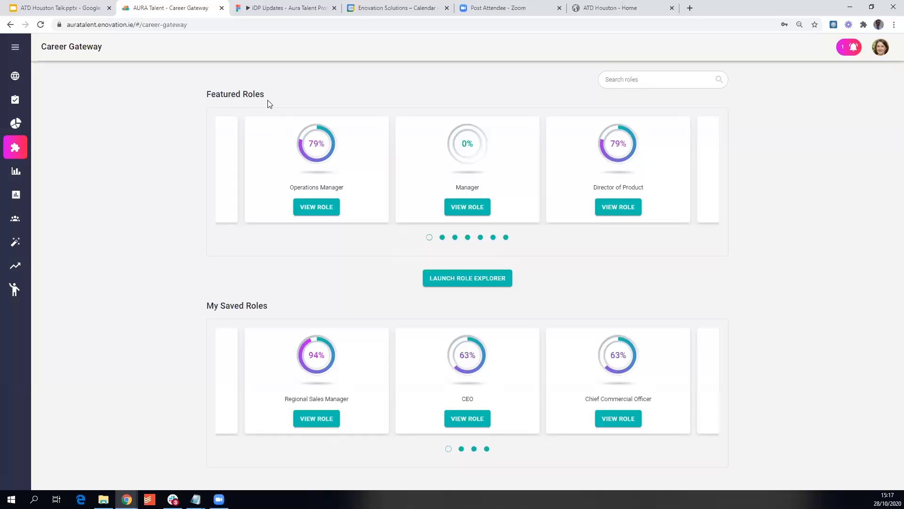
{"action": "left_click", "coordinate": [470, 278]}
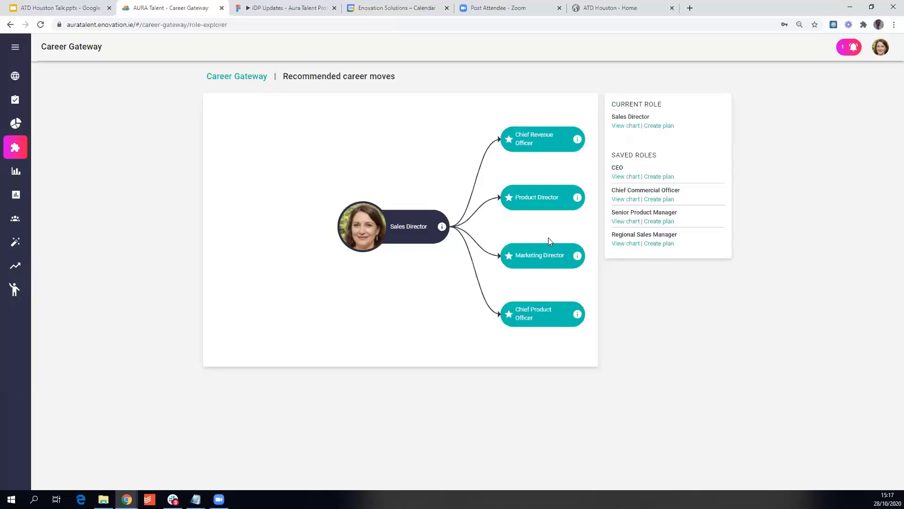
Look up the Regional Sales Manager role in the Succession Planner and examine all competency columns for the candidates
{"action": "left_click", "coordinate": [16, 268]}
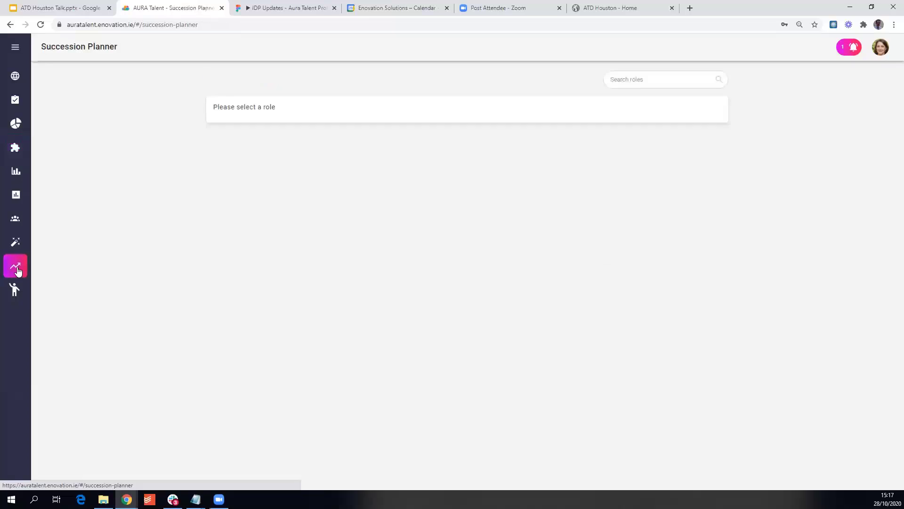
{"action": "left_click", "coordinate": [676, 80]}
{"action": "type", "text": "regio"}
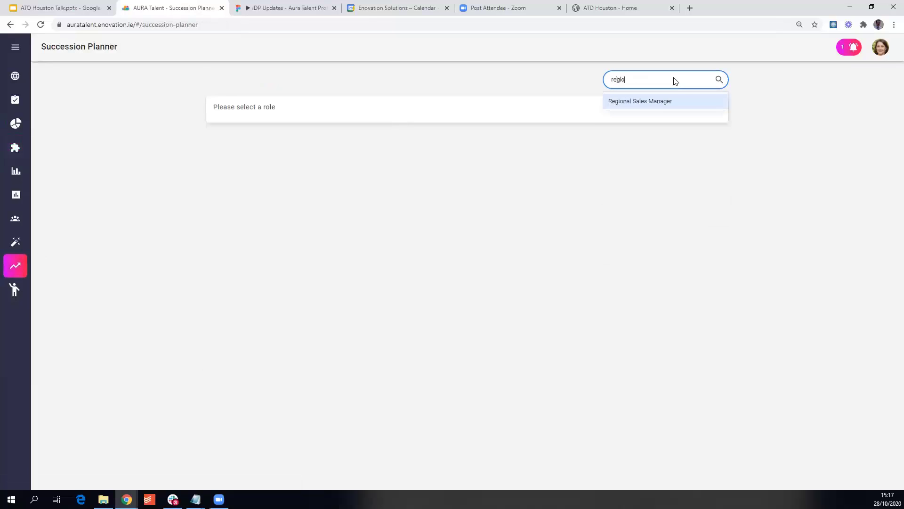
{"action": "key", "text": "Return"}
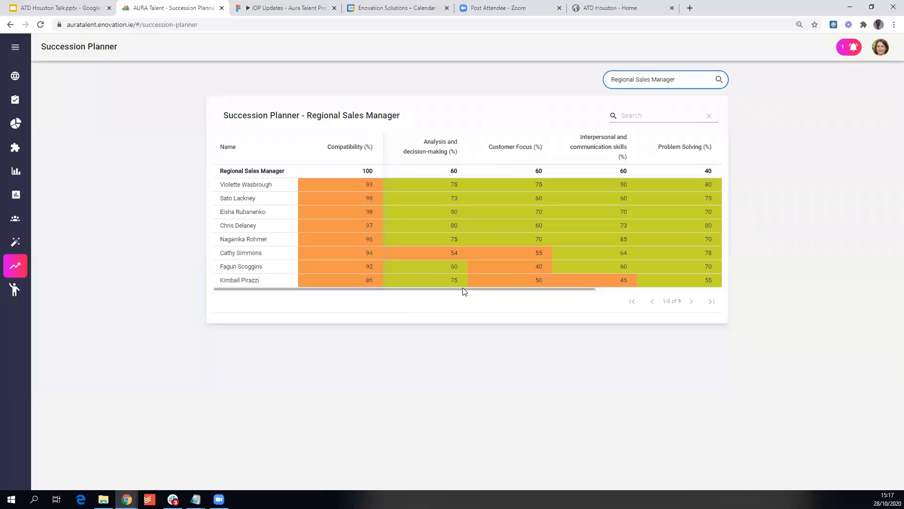
{"action": "left_click_drag", "start_coordinate": [463, 288], "coordinate": [628, 293]}
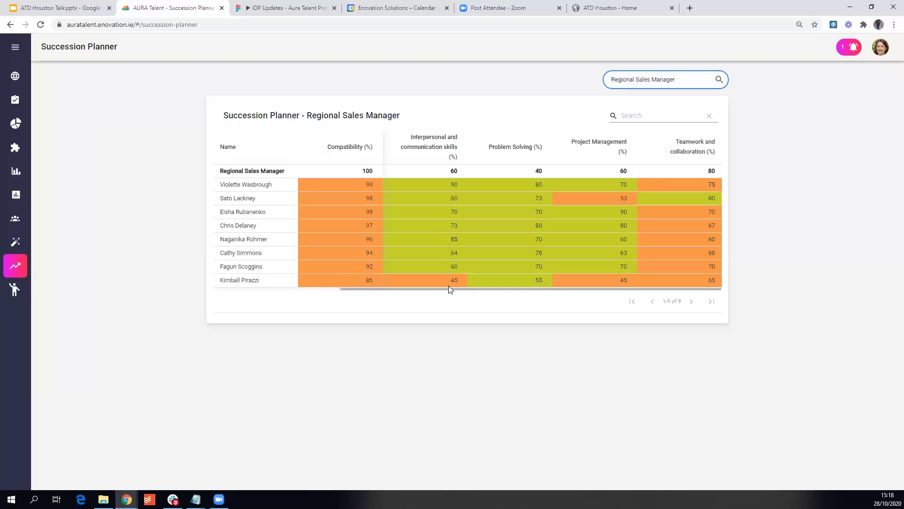
Return to the home dashboard, then switch to the ATD Houston Talk presentation and advance from the Demo slide
{"action": "left_click", "coordinate": [16, 80]}
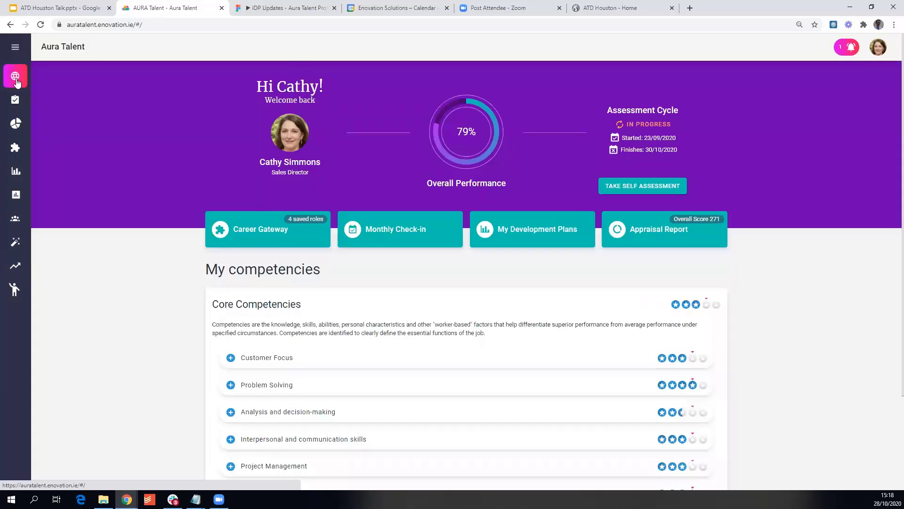
{"action": "left_click", "coordinate": [60, 10]}
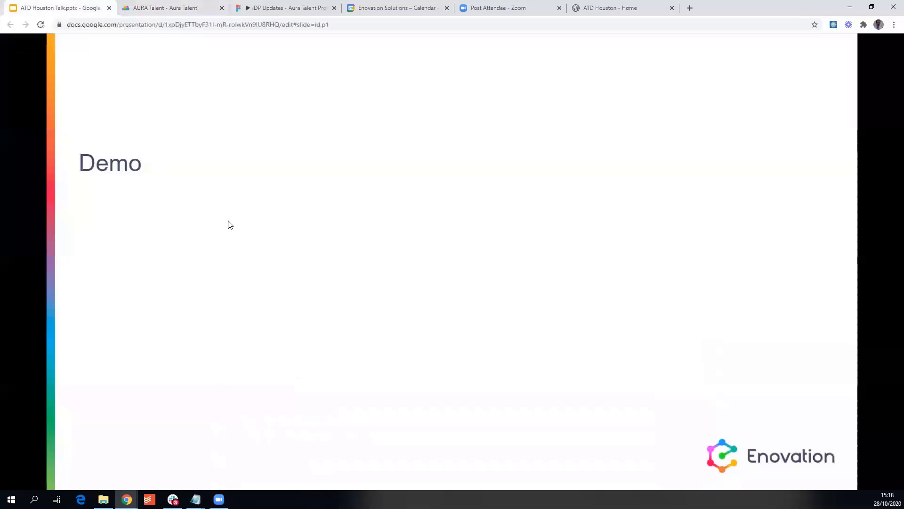
{"action": "key", "text": "Right"}
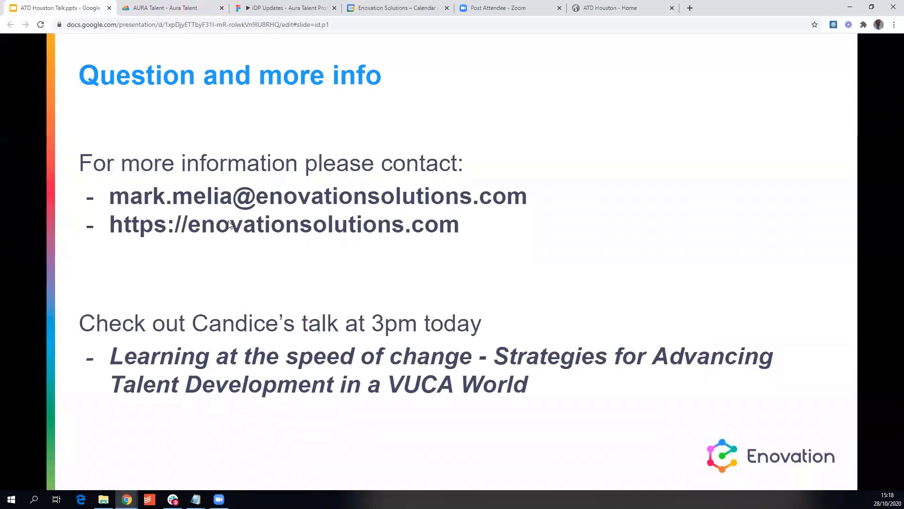